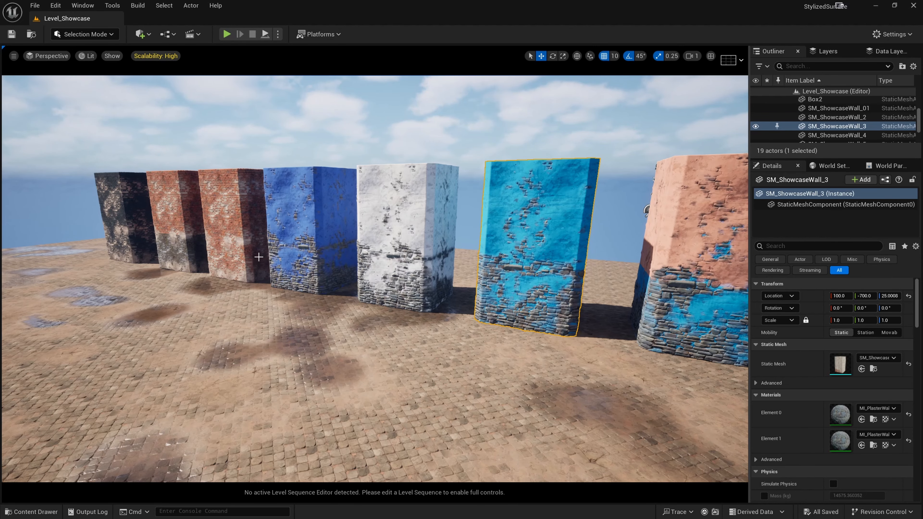
Duplicate the selected blue wall (SM_ShowcaseWall_3) forward, placing the copy at X -1160 and Y -700
{"action": "right_click_drag", "start_coordinate": [259, 257], "coordinate": [473, 271]}
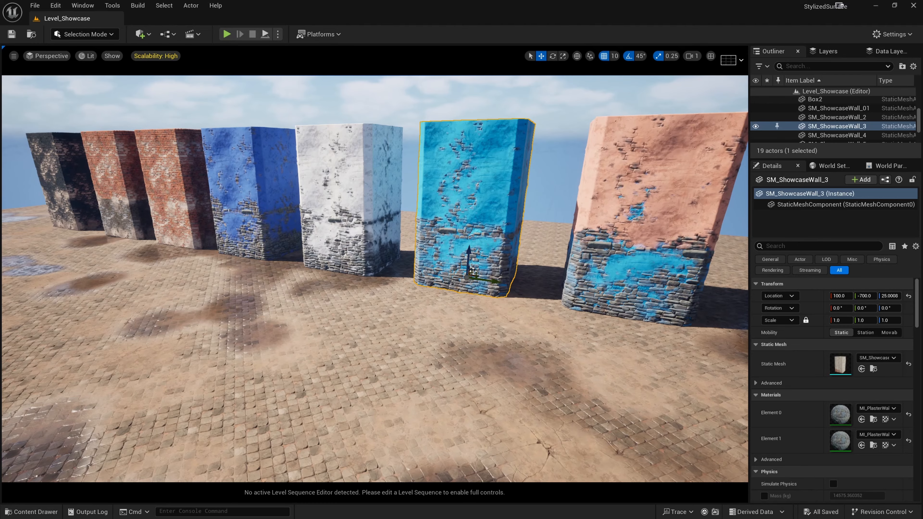
{"action": "left_click_drag", "start_coordinate": [473, 272], "coordinate": [409, 348], "text": "alt"}
{"action": "right_click_drag", "start_coordinate": [409, 349], "coordinate": [421, 365]}
Duplicate the front copy twice along the Y axis, at Y -1530 and Y -2360, forming a row of three walls
{"action": "left_click_drag", "start_coordinate": [438, 315], "coordinate": [290, 297], "text": "alt"}
{"action": "right_click_drag", "start_coordinate": [290, 296], "coordinate": [218, 278]}
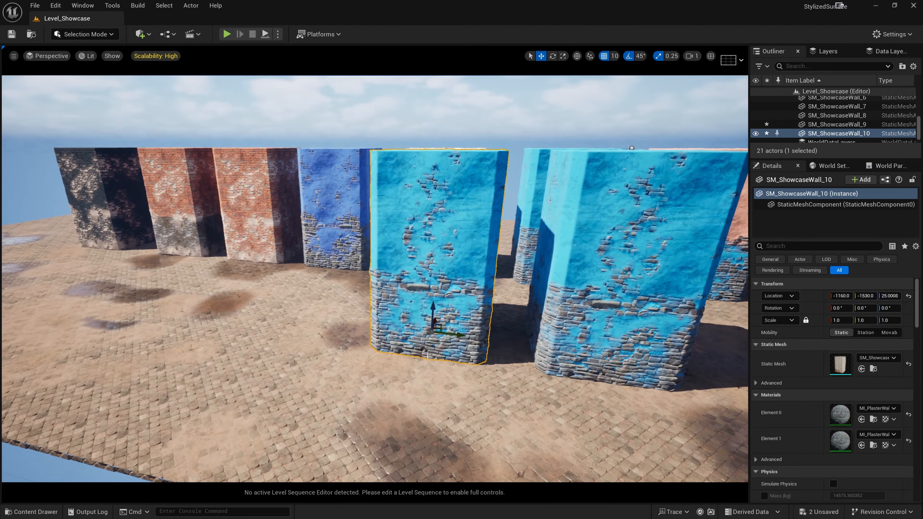
{"action": "left_click_drag", "start_coordinate": [459, 332], "coordinate": [328, 309], "text": "alt"}
{"action": "right_click_drag", "start_coordinate": [370, 301], "coordinate": [392, 282]}
{"action": "scroll", "coordinate": [392, 282], "scroll_direction": "down", "scroll_amount": 1}
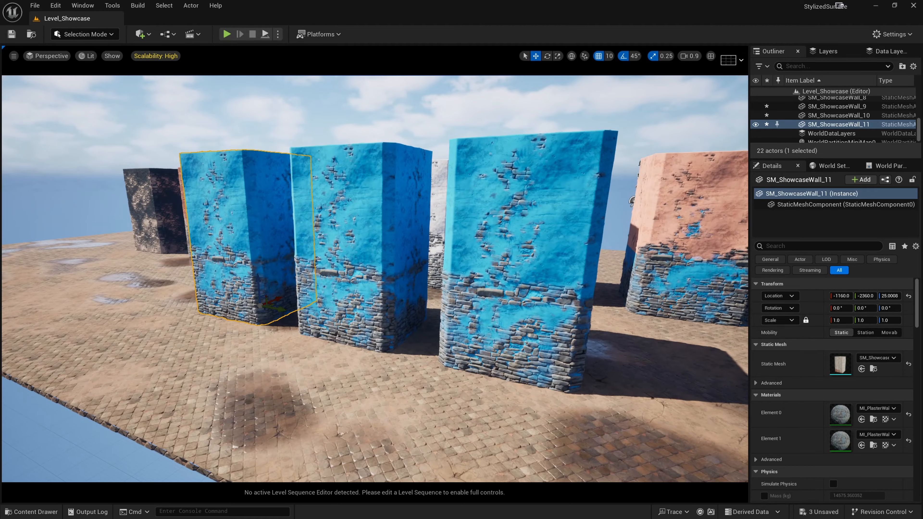
{"action": "right_click_drag", "start_coordinate": [336, 327], "coordinate": [264, 266]}
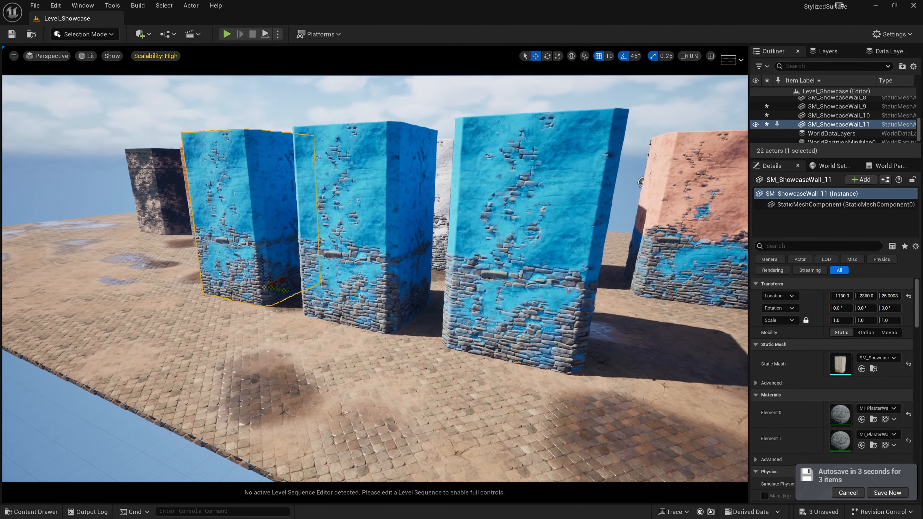
{"action": "left_click", "coordinate": [376, 280]}
{"action": "left_click", "coordinate": [493, 313]}
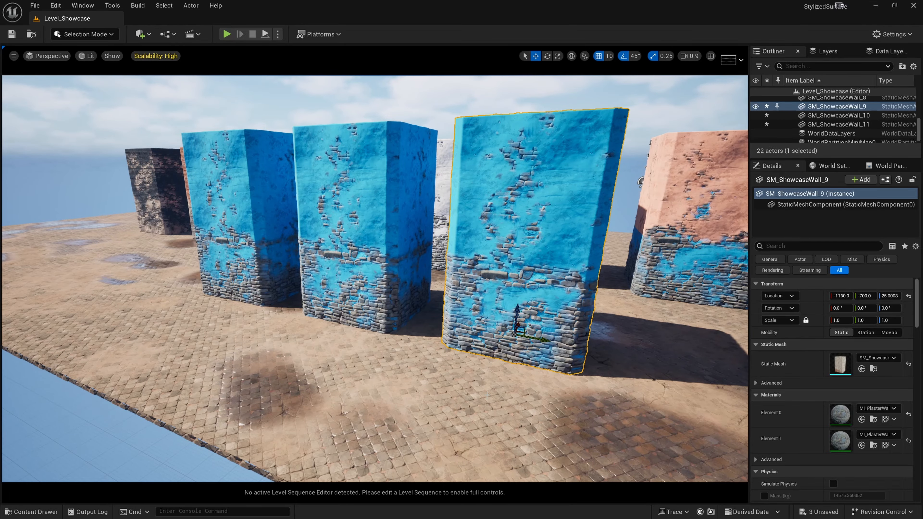
{"action": "right_click_drag", "start_coordinate": [455, 328], "coordinate": [455, 316]}
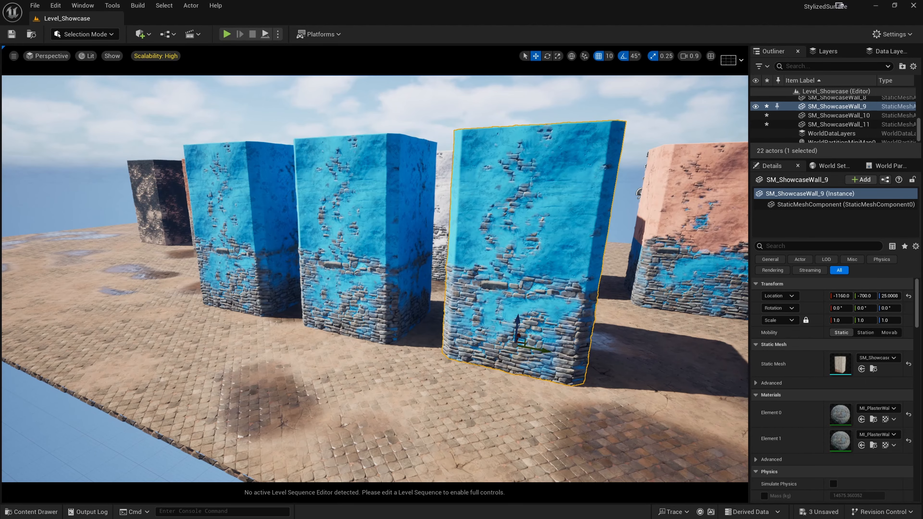
{"action": "right_click_drag", "start_coordinate": [528, 453], "coordinate": [506, 472]}
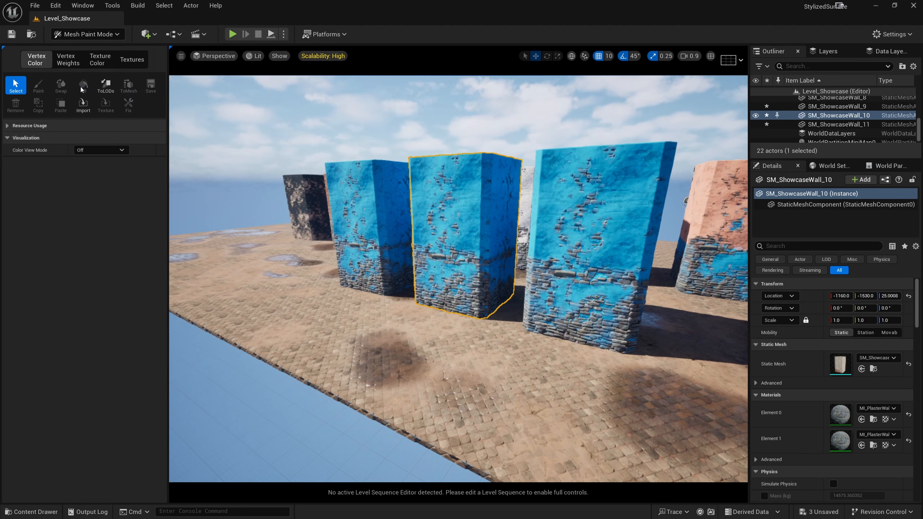
Start the Paint Vertex Colors tool of Modeling mode on the middle copied wall
{"action": "key", "text": "shift+5"}
{"action": "left_click", "coordinate": [16, 302]}
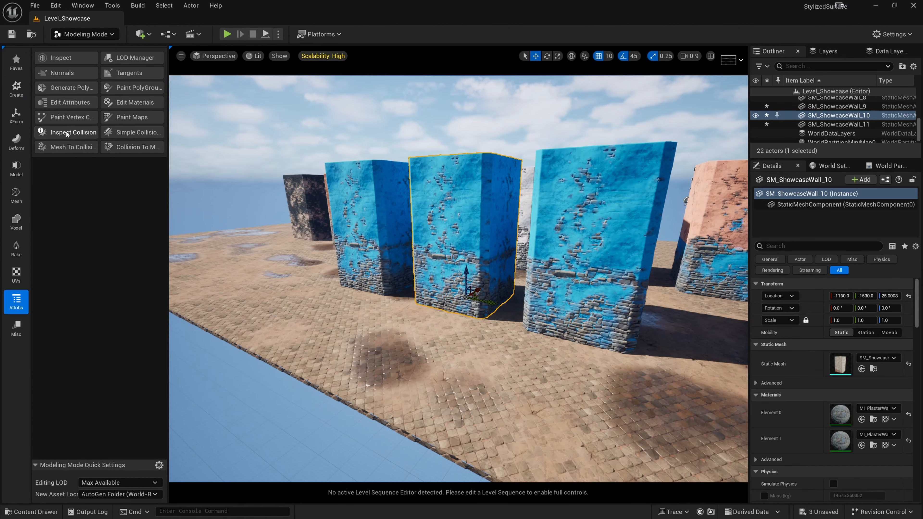
{"action": "left_click", "coordinate": [62, 117]}
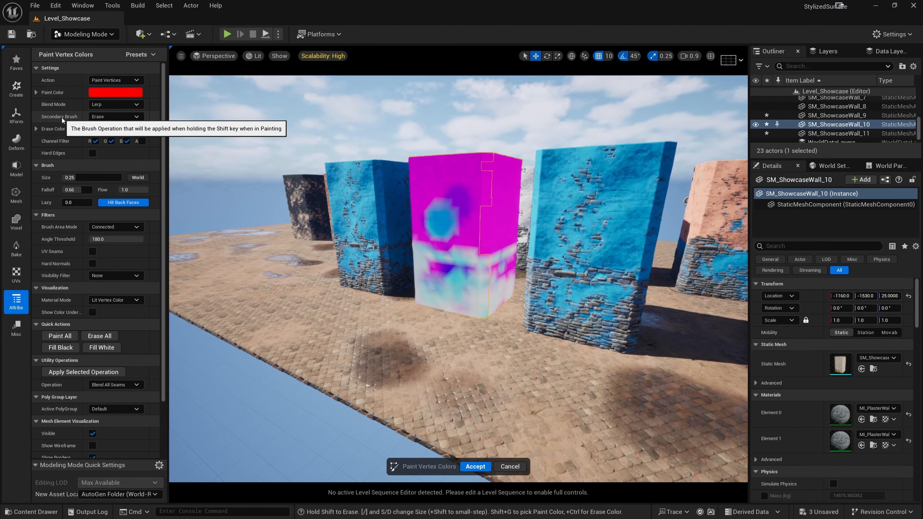
Set the vertex paint color to black and the visualization's material mode to Original Material
{"action": "left_click", "coordinate": [108, 93]}
{"action": "left_click", "coordinate": [240, 217]}
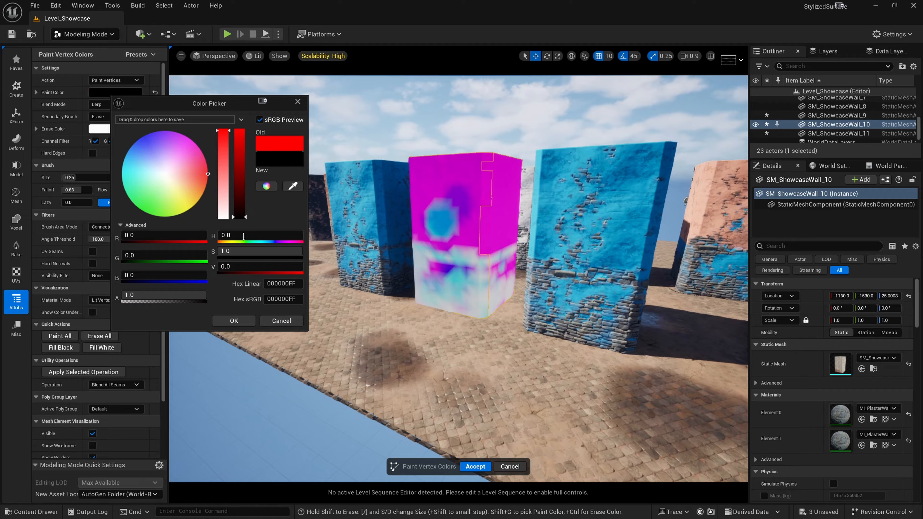
{"action": "left_click", "coordinate": [234, 320]}
{"action": "left_click", "coordinate": [111, 300]}
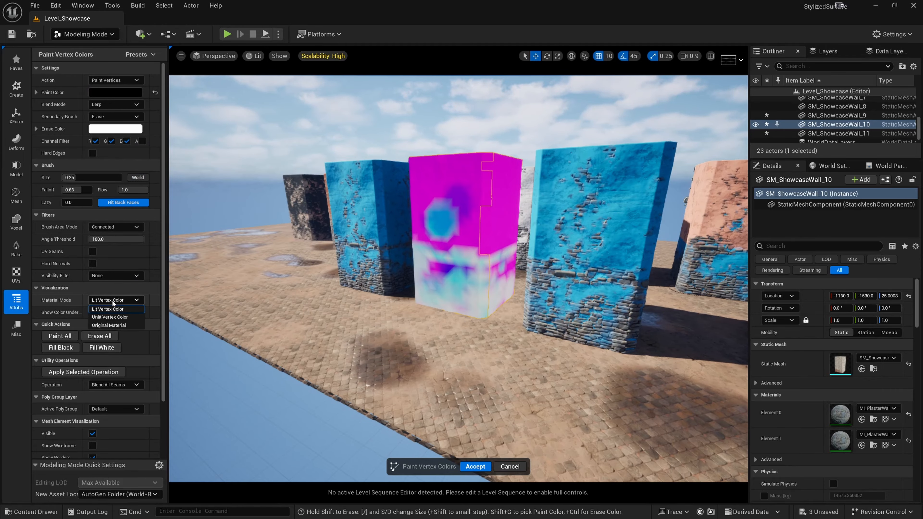
{"action": "left_click", "coordinate": [109, 326]}
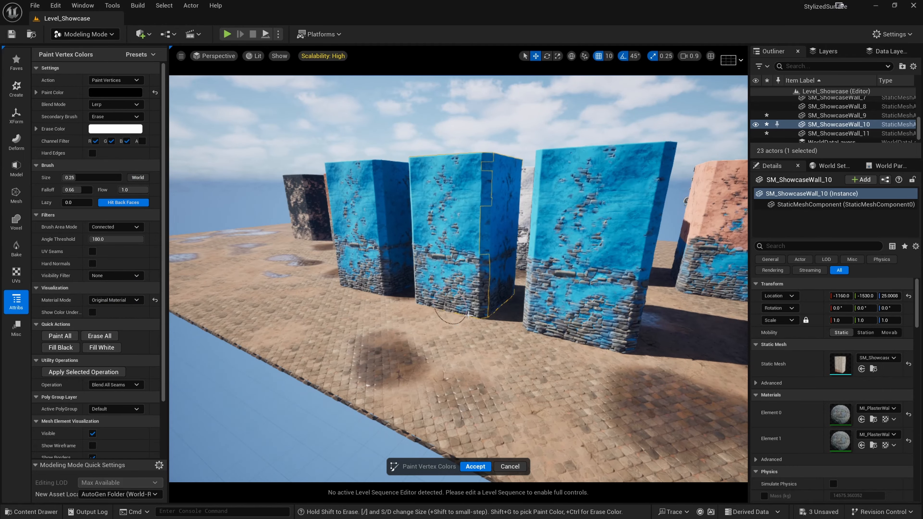
Limit the channel filter to red and paint black over the stonework at the base of the middle wall
{"action": "key", "text": "w"}
{"action": "right_click_drag", "start_coordinate": [463, 315], "coordinate": [470, 352]}
{"action": "left_click", "coordinate": [111, 141]}
{"action": "left_click", "coordinate": [127, 141]}
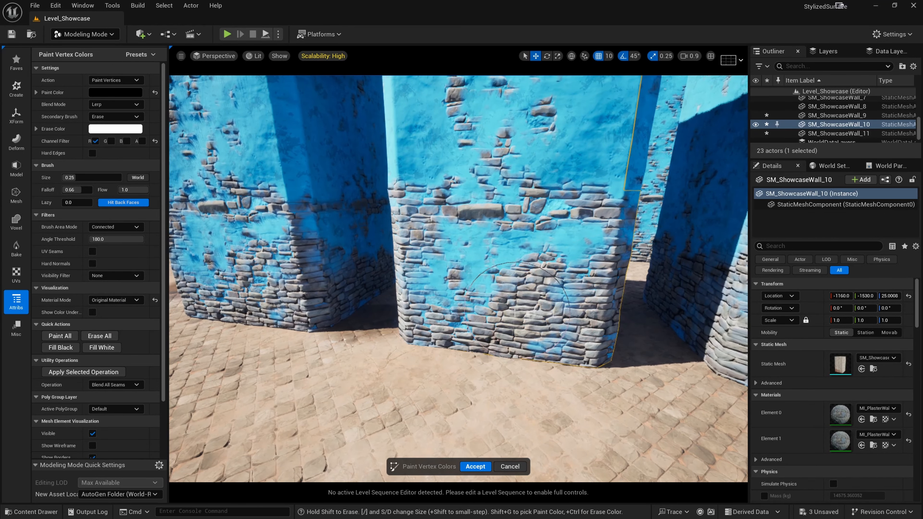
{"action": "mouse_move", "coordinate": [523, 312]}
{"action": "left_mouse_down"}
{"action": "mouse_move", "coordinate": [476, 322]}
{"action": "mouse_move", "coordinate": [528, 317]}
{"action": "left_mouse_up"}
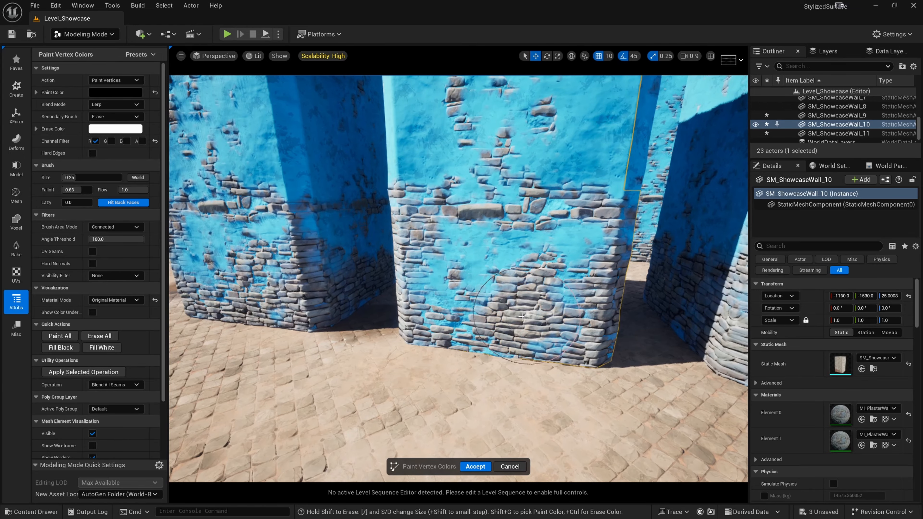
Switch the channel filter to green only and paint black over the middle wall's upper plaster to expose the stones
{"action": "left_click", "coordinate": [95, 141]}
{"action": "left_click", "coordinate": [111, 142]}
{"action": "right_click_drag", "start_coordinate": [508, 281], "coordinate": [519, 254]}
{"action": "left_click_drag", "start_coordinate": [525, 238], "coordinate": [476, 181]}
{"action": "left_click", "coordinate": [485, 219]}
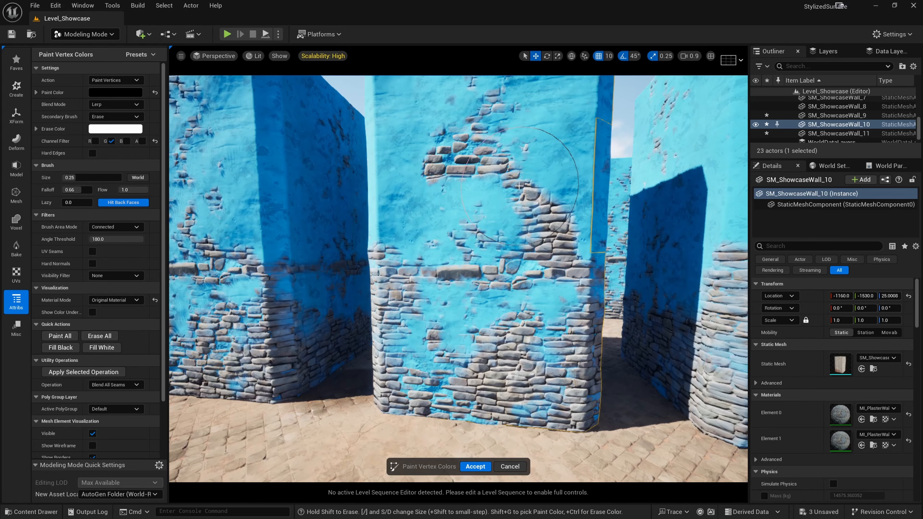
{"action": "left_click", "coordinate": [535, 160]}
{"action": "left_click", "coordinate": [470, 215]}
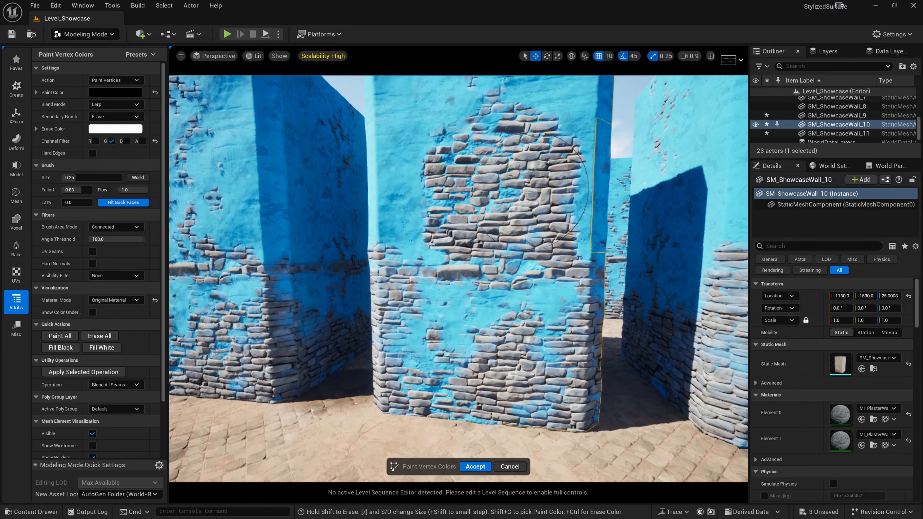
Erase a round patch of paint inside the exposed upper stonework and accept the vertex color changes
{"action": "left_click", "coordinate": [518, 202], "text": "shift"}
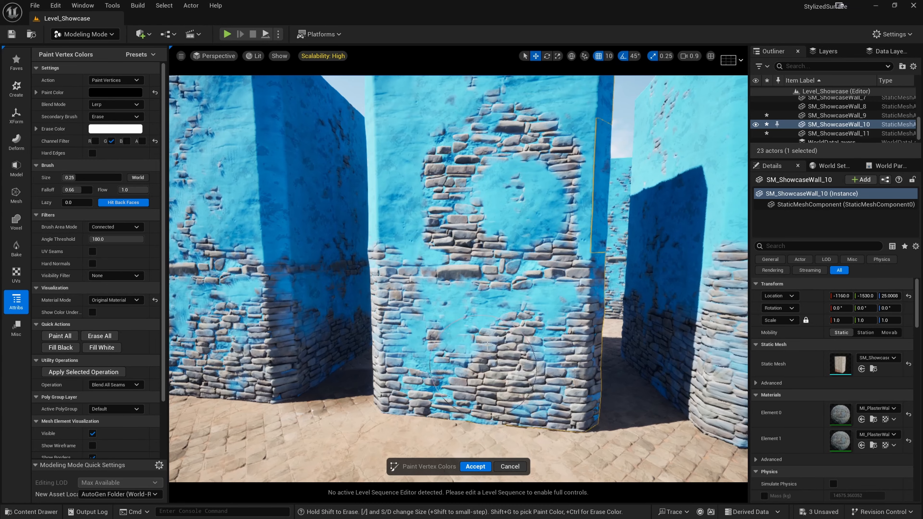
{"action": "key", "text": "s"}
{"action": "mouse_move", "coordinate": [535, 297]}
{"action": "right_mouse_down"}
{"action": "mouse_move", "coordinate": [525, 300]}
{"action": "mouse_move", "coordinate": [534, 298]}
{"action": "right_mouse_up"}
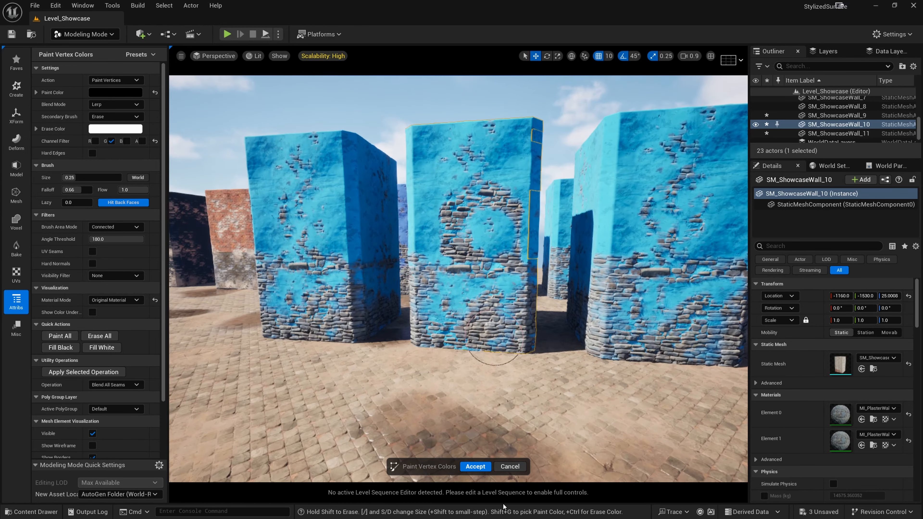
{"action": "left_click", "coordinate": [474, 470]}
Return to Selection mode and examine the painted pattern on the three copied walls up close
{"action": "right_click_drag", "start_coordinate": [527, 236], "coordinate": [545, 240]}
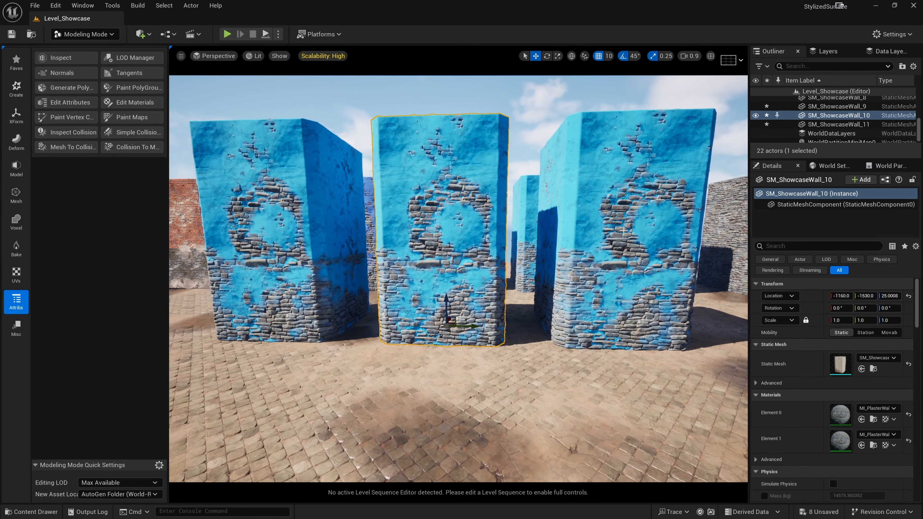
{"action": "left_click", "coordinate": [76, 32]}
{"action": "left_click", "coordinate": [80, 49]}
{"action": "mouse_move", "coordinate": [488, 288]}
{"action": "right_mouse_down"}
{"action": "mouse_move", "coordinate": [469, 287]}
{"action": "mouse_move", "coordinate": [480, 289]}
{"action": "mouse_move", "coordinate": [485, 319]}
{"action": "mouse_move", "coordinate": [492, 296]}
{"action": "mouse_move", "coordinate": [476, 297]}
{"action": "right_mouse_up"}
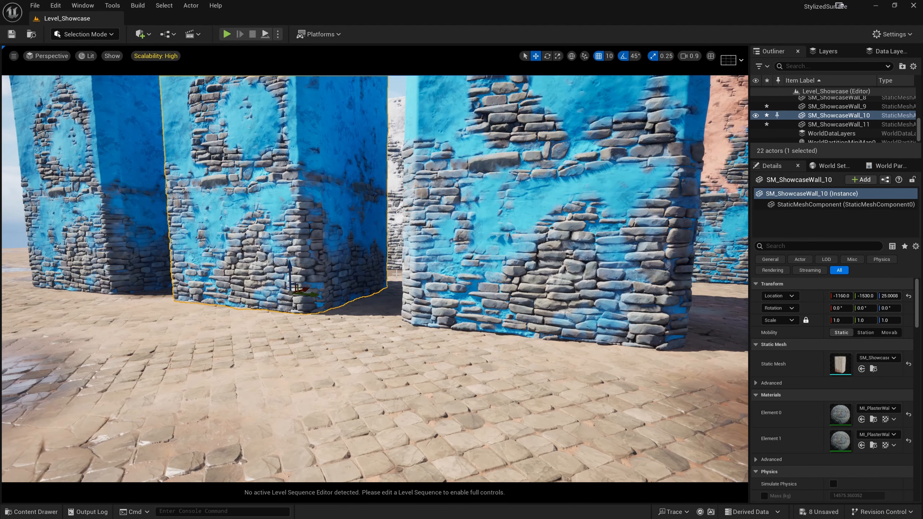
{"action": "right_click_drag", "start_coordinate": [476, 277], "coordinate": [469, 281]}
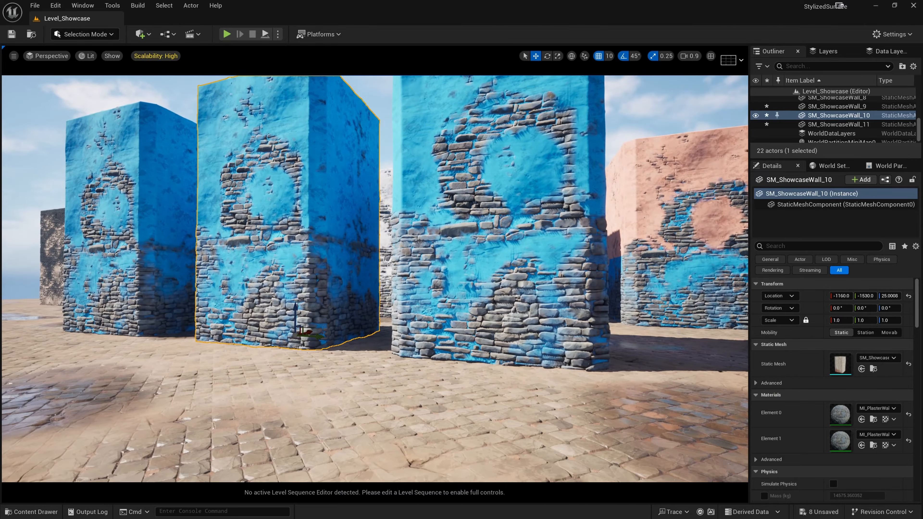
{"action": "left_click", "coordinate": [85, 34]}
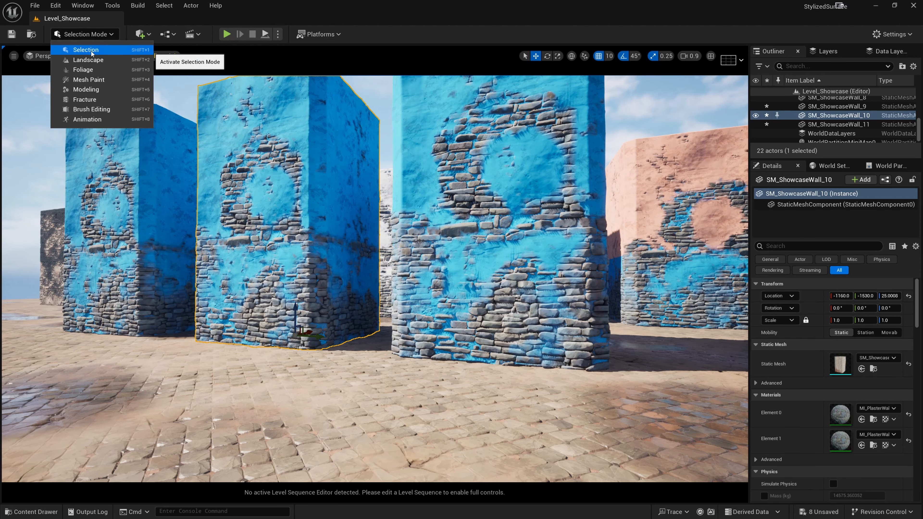
{"action": "left_click", "coordinate": [84, 80]}
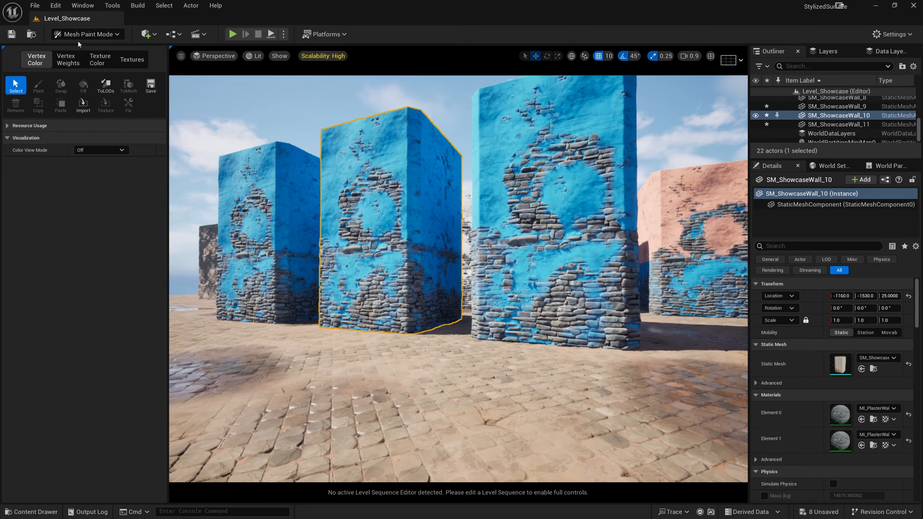
{"action": "left_click", "coordinate": [87, 34]}
{"action": "left_click", "coordinate": [85, 49]}
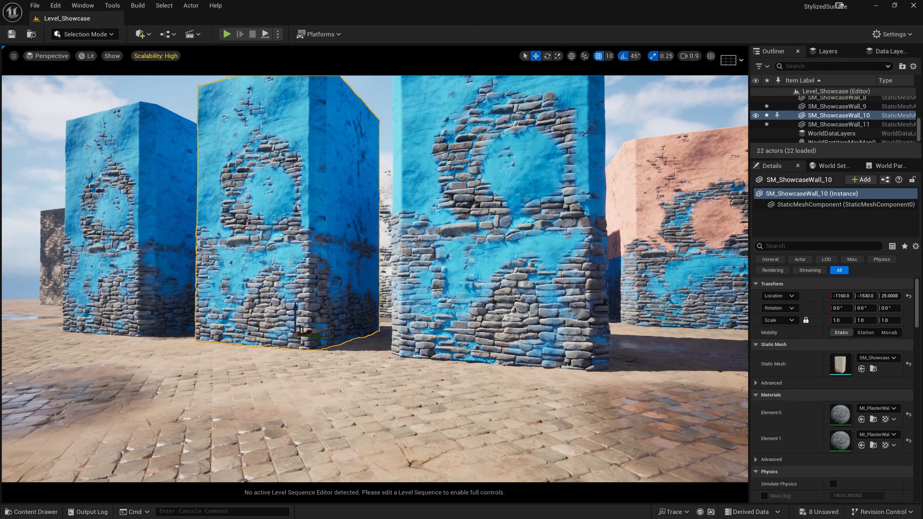
{"action": "key", "text": "ctrl+space"}
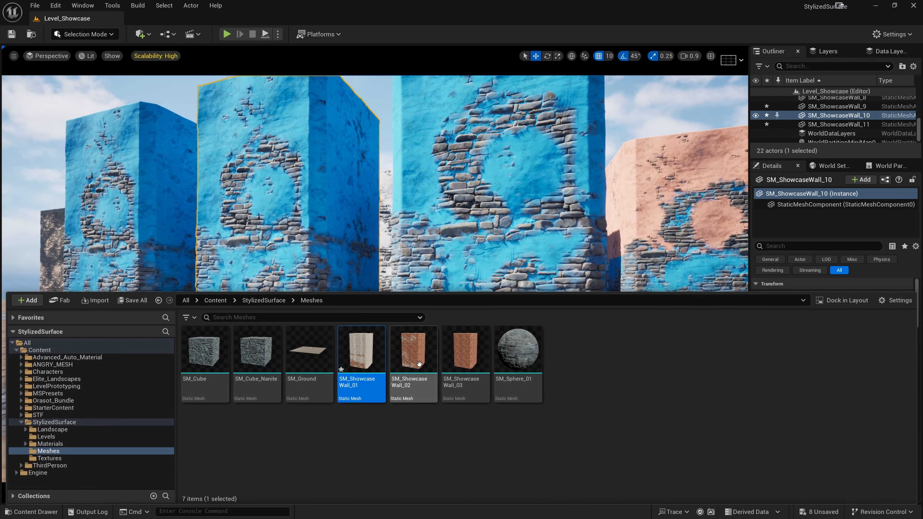
{"action": "key", "text": "ctrl+space"}
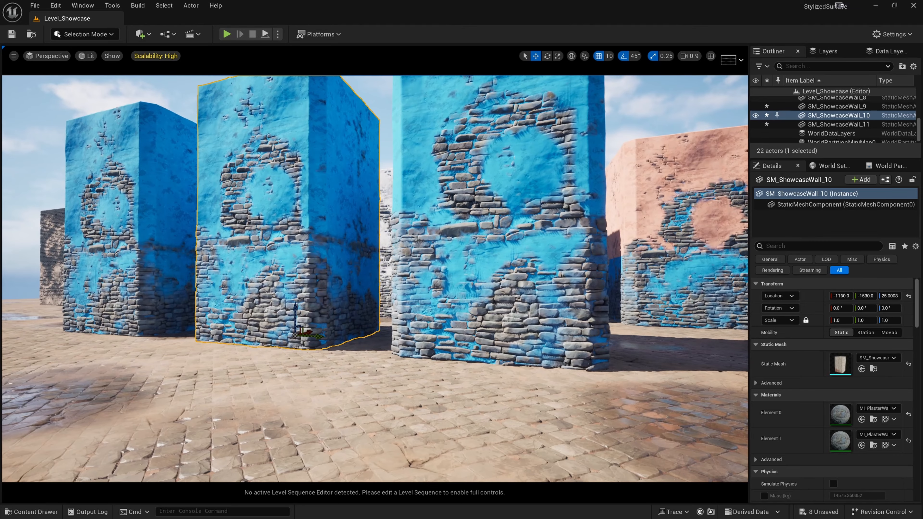
{"action": "left_click", "coordinate": [88, 34]}
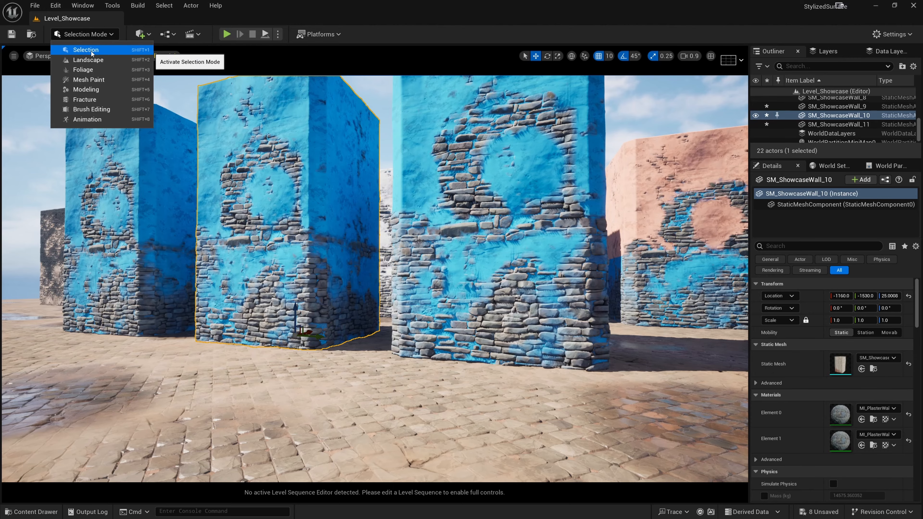
{"action": "left_click", "coordinate": [85, 78]}
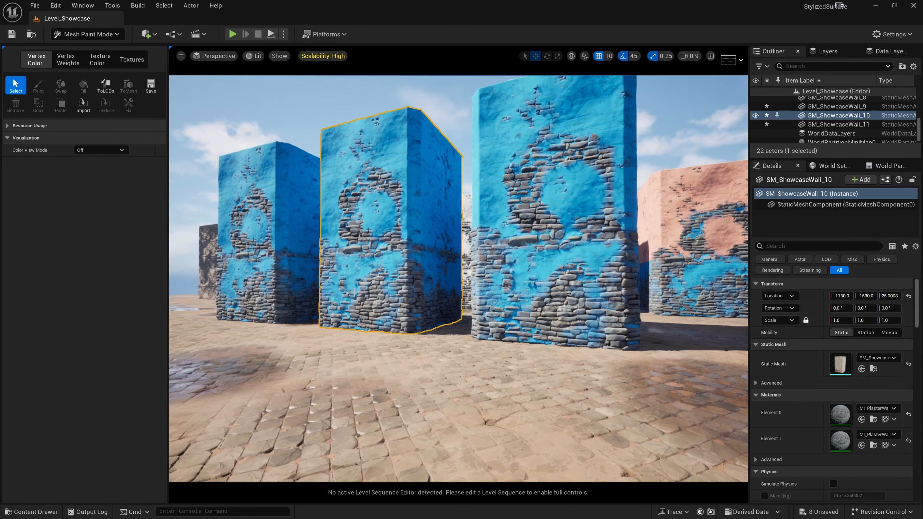
{"action": "key", "text": "shift+1"}
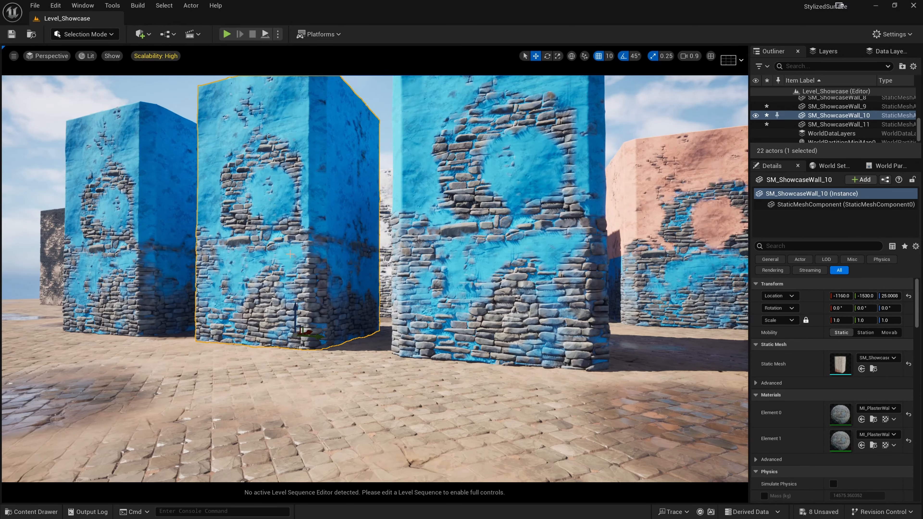
Disable Nanite on the SM_ShowcaseWall_01 static mesh in the StylizedSurface Meshes folder
{"action": "key", "text": "ctrl+space"}
{"action": "left_click", "coordinate": [358, 364]}
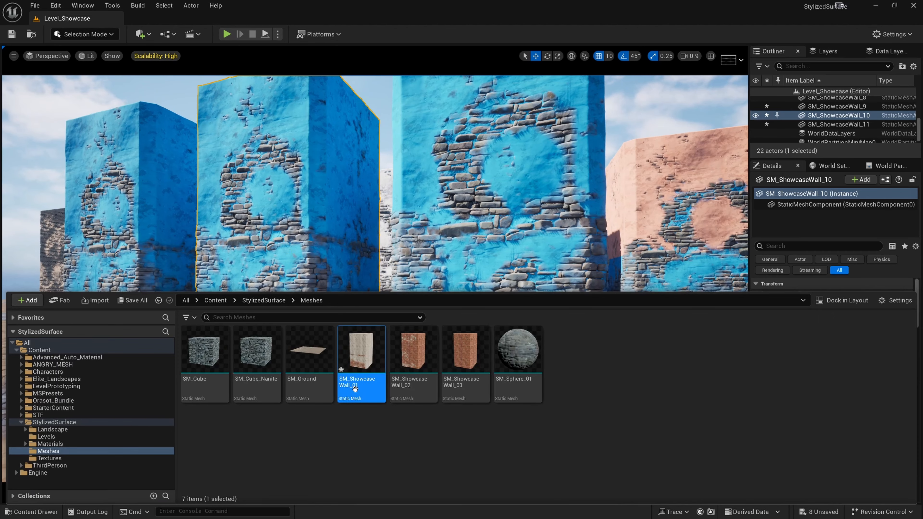
{"action": "right_click", "coordinate": [355, 377]}
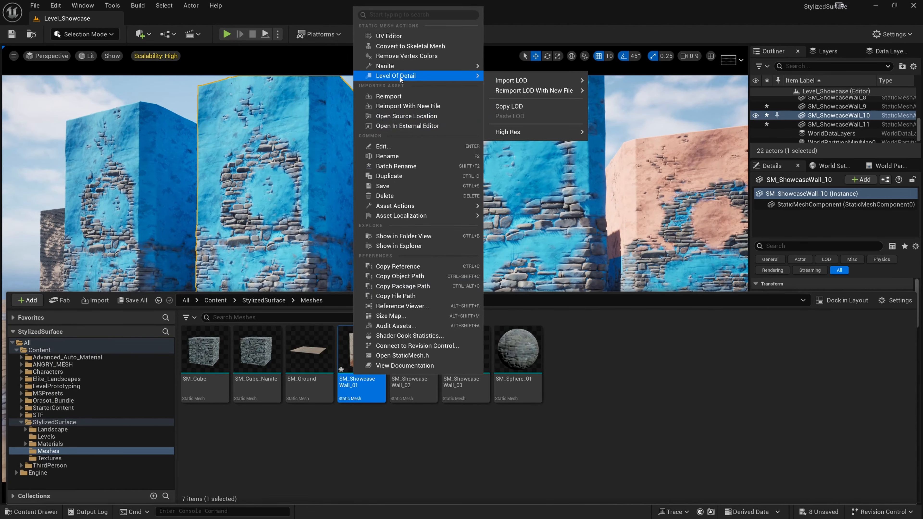
{"action": "mouse_move", "coordinate": [400, 67]}
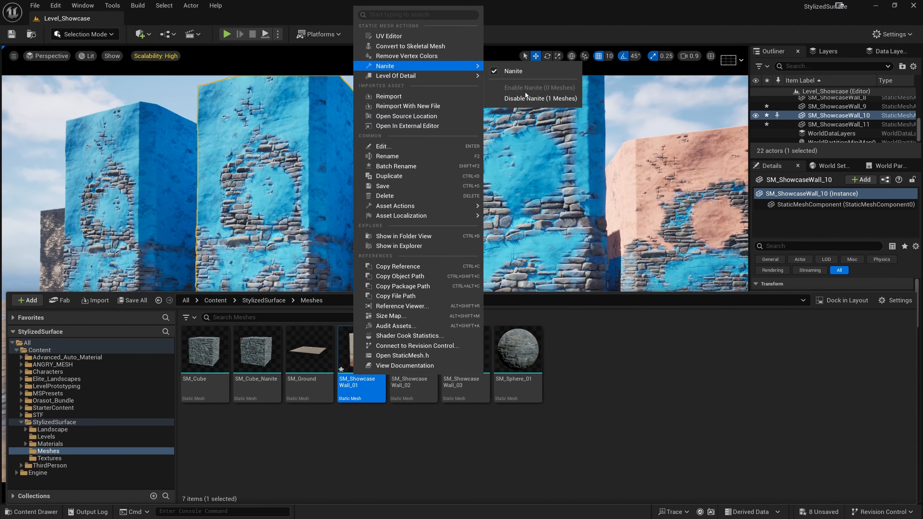
{"action": "left_click", "coordinate": [527, 98]}
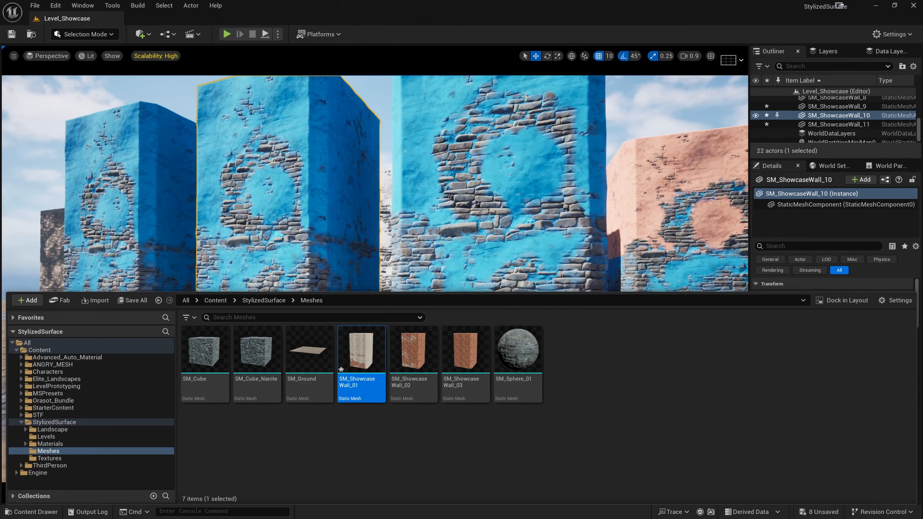
Add the other two copied blue walls to the selection so all three are selected together
{"action": "right_click_drag", "start_coordinate": [425, 193], "coordinate": [391, 193]}
{"action": "key", "text": "w"}
{"action": "left_click", "coordinate": [88, 34]}
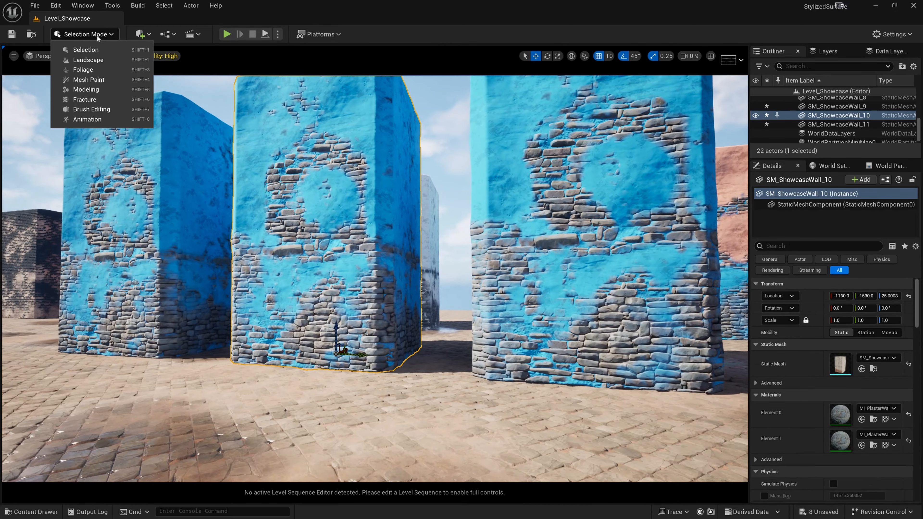
{"action": "left_click", "coordinate": [98, 36]}
{"action": "left_click", "coordinate": [119, 284], "text": "ctrl"}
{"action": "left_click", "coordinate": [584, 270], "text": "ctrl"}
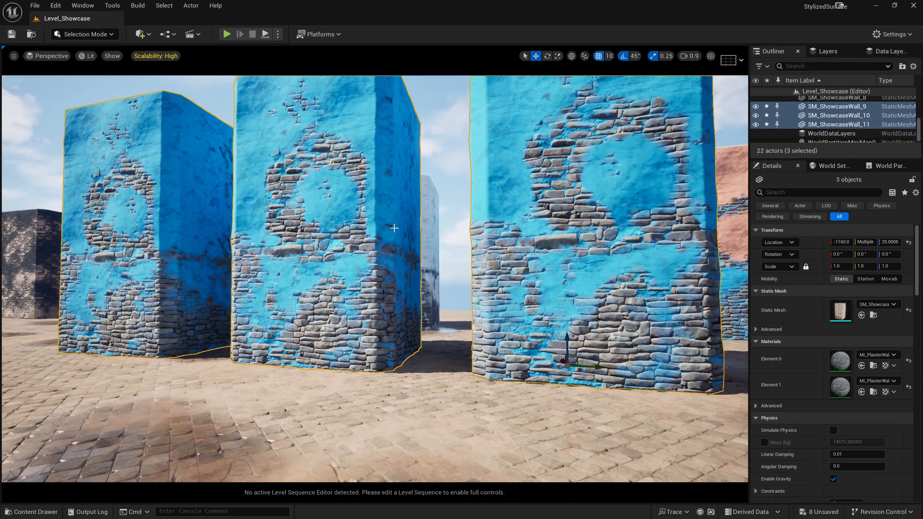
Switch to Mesh Paint mode and limit vertex color painting to the red channel
{"action": "left_click", "coordinate": [86, 35]}
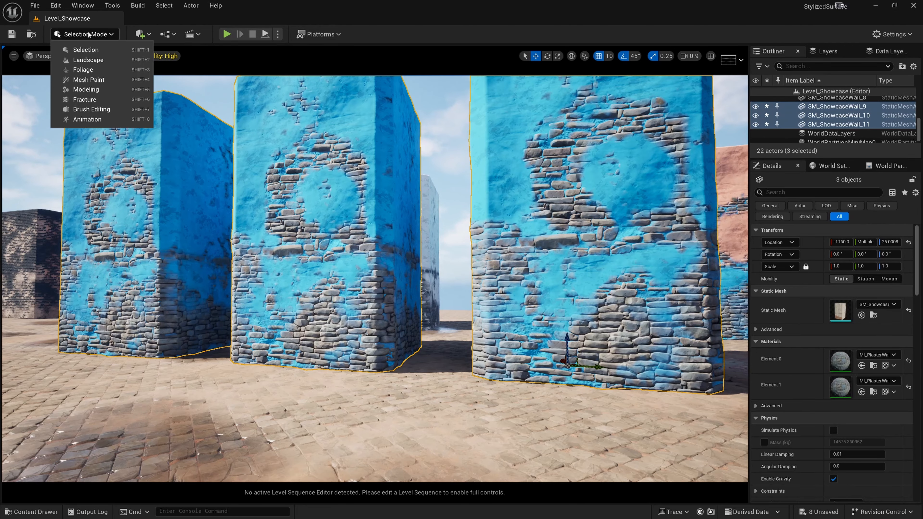
{"action": "left_click", "coordinate": [85, 80]}
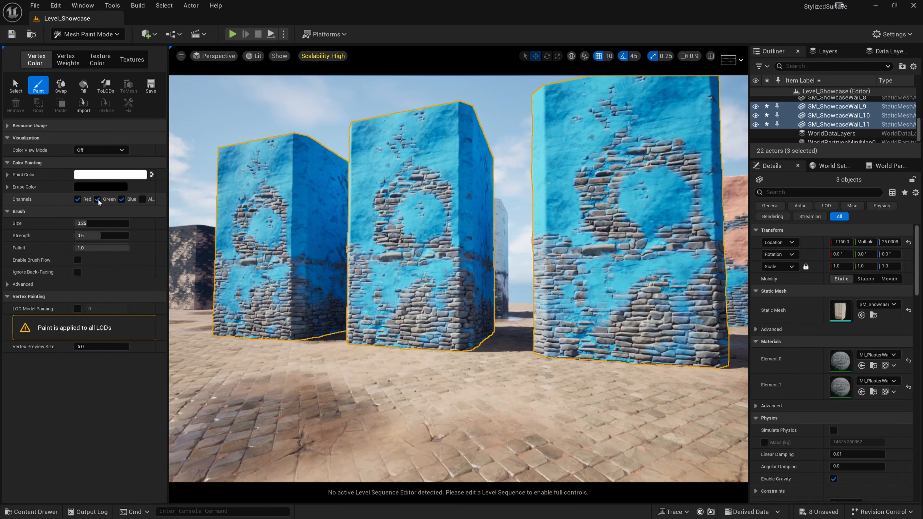
{"action": "left_click", "coordinate": [122, 199]}
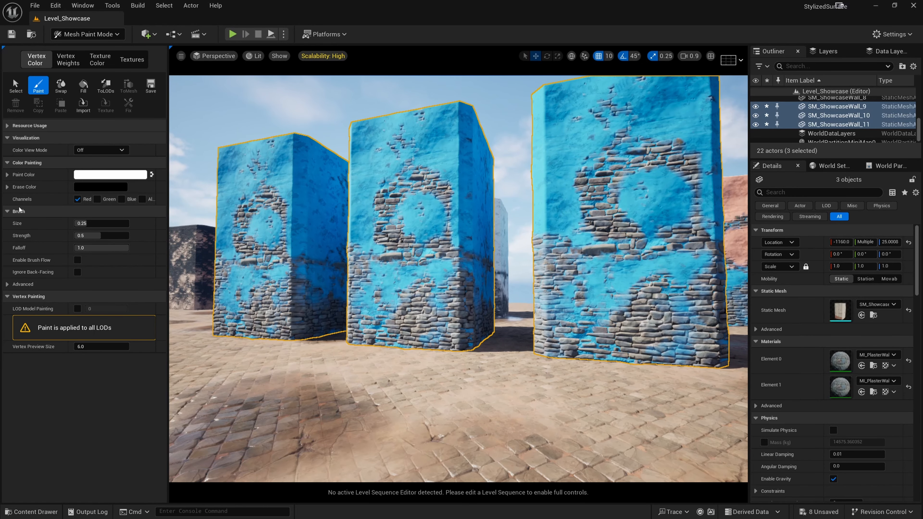
Using only the green channel, paint blue plaster over the leftmost wall's stone ring and lower stonework, and over the middle wall's lower stonework
{"action": "key", "text": "a"}
{"action": "right_click_drag", "start_coordinate": [491, 286], "coordinate": [484, 287]}
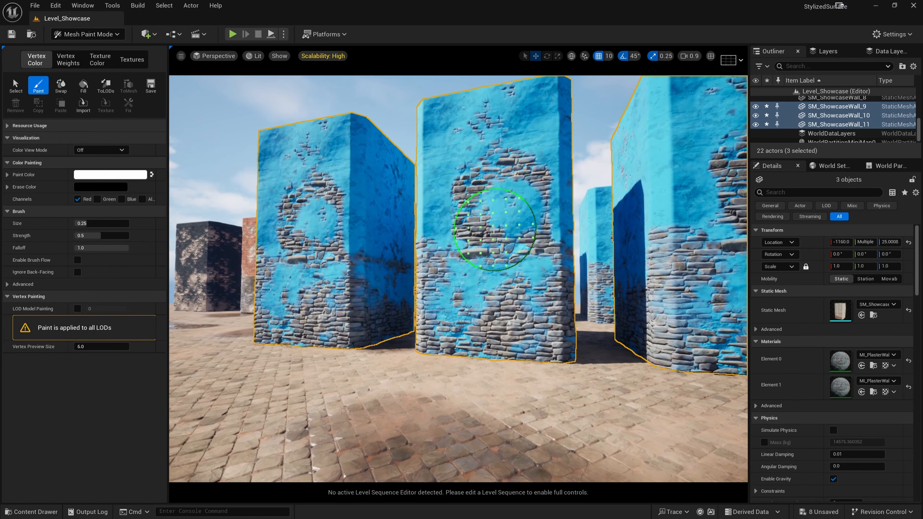
{"action": "mouse_move", "coordinate": [500, 231]}
{"action": "left_mouse_down"}
{"action": "mouse_move", "coordinate": [479, 291]}
{"action": "mouse_move", "coordinate": [494, 306]}
{"action": "mouse_move", "coordinate": [494, 267]}
{"action": "mouse_move", "coordinate": [469, 218]}
{"action": "mouse_move", "coordinate": [500, 189]}
{"action": "mouse_move", "coordinate": [494, 255]}
{"action": "left_mouse_up"}
{"action": "right_click_drag", "start_coordinate": [494, 255], "coordinate": [545, 255]}
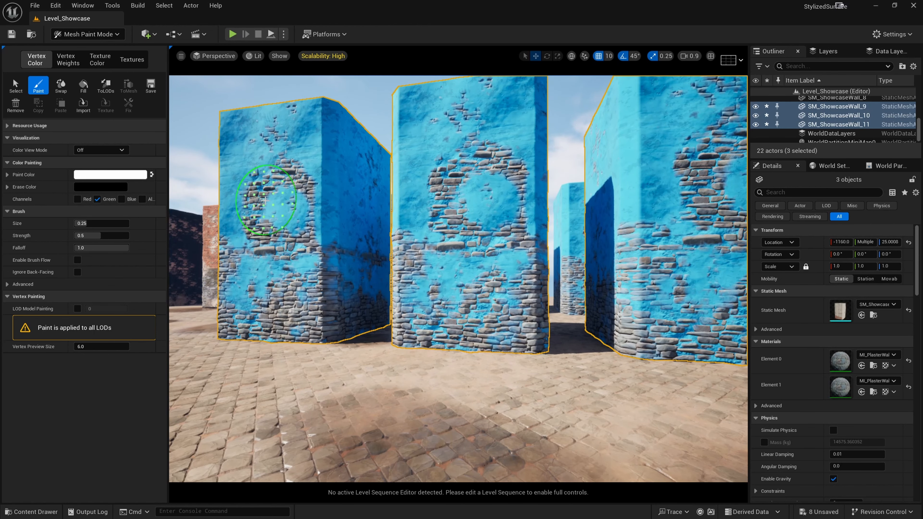
{"action": "mouse_move", "coordinate": [248, 204]}
{"action": "left_mouse_down"}
{"action": "mouse_move", "coordinate": [262, 219]}
{"action": "mouse_move", "coordinate": [254, 189]}
{"action": "mouse_move", "coordinate": [275, 178]}
{"action": "mouse_move", "coordinate": [265, 237]}
{"action": "mouse_move", "coordinate": [290, 312]}
{"action": "mouse_move", "coordinate": [272, 320]}
{"action": "left_mouse_up"}
{"action": "left_click_drag", "start_coordinate": [451, 279], "coordinate": [472, 313]}
Paint exposed stonework across the upper part of the middle wall, above its stone ring, leaving only the red channel enabled
{"action": "right_click_drag", "start_coordinate": [472, 313], "coordinate": [487, 302]}
{"action": "key", "text": "s"}
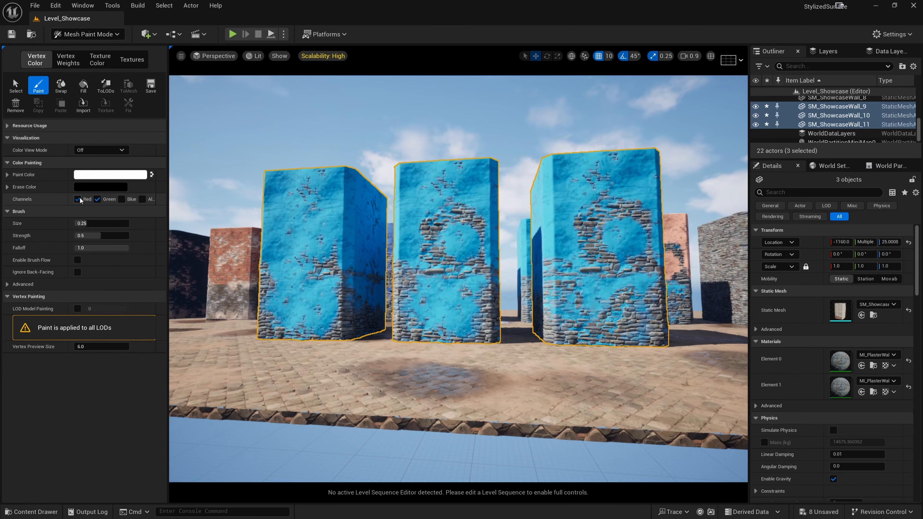
{"action": "mouse_move", "coordinate": [461, 194]}
{"action": "left_mouse_down"}
{"action": "mouse_move", "coordinate": [432, 196]}
{"action": "mouse_move", "coordinate": [411, 182]}
{"action": "mouse_move", "coordinate": [414, 192]}
{"action": "mouse_move", "coordinate": [449, 203]}
{"action": "mouse_move", "coordinate": [467, 189]}
{"action": "mouse_move", "coordinate": [430, 217]}
{"action": "left_mouse_up"}
{"action": "left_click", "coordinate": [97, 199]}
{"action": "left_click", "coordinate": [77, 199]}
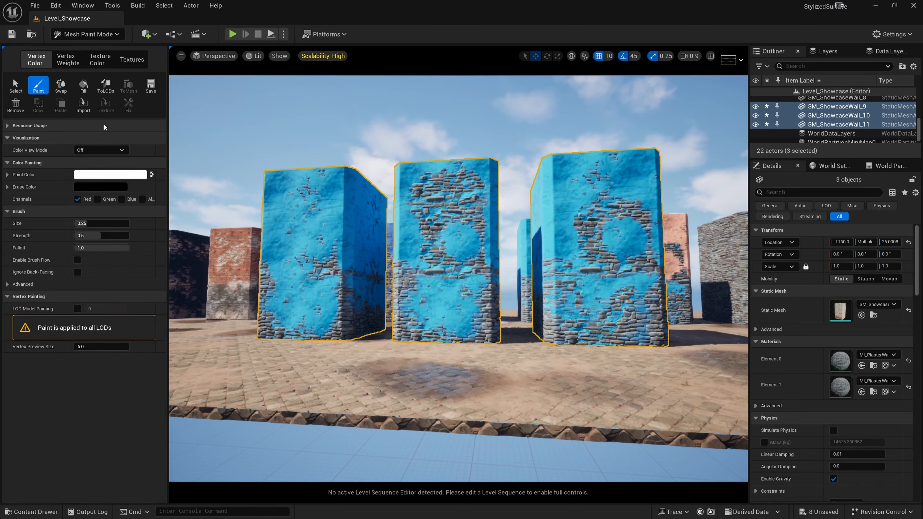
Switch to Modeling mode and check the availability of the vertex color painting tool for the three selected walls
{"action": "left_click", "coordinate": [103, 36]}
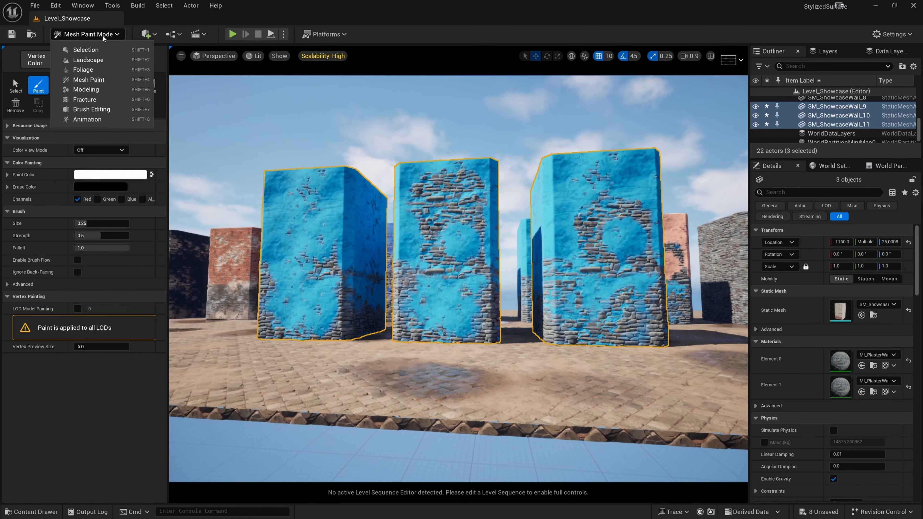
{"action": "left_click", "coordinate": [94, 92]}
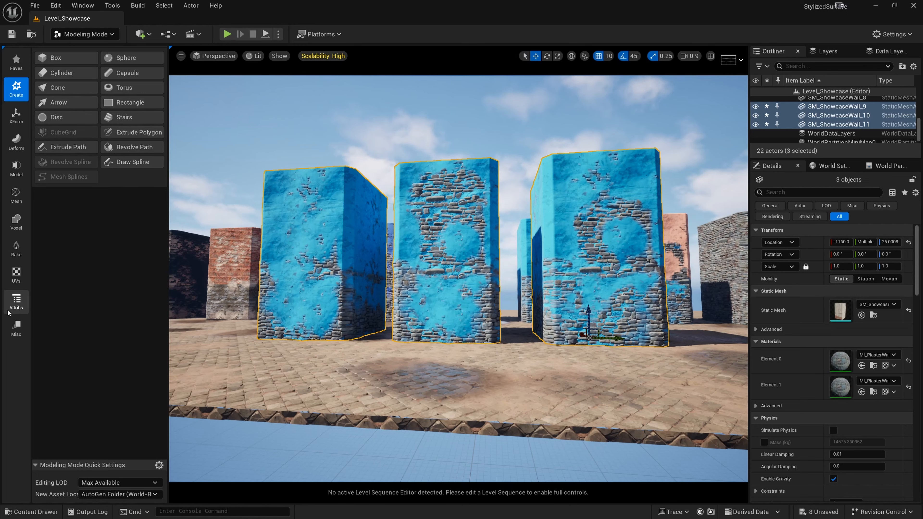
{"action": "left_click", "coordinate": [18, 303]}
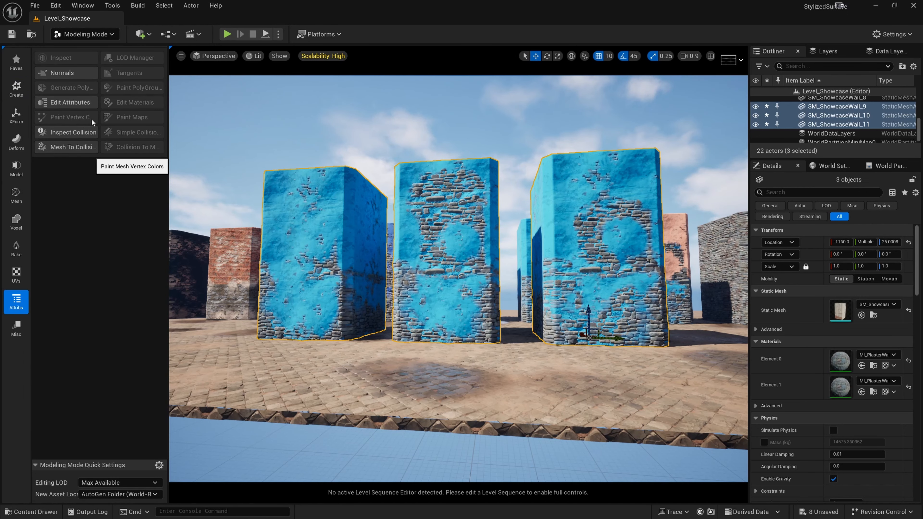
Return to Selection mode, select only the middle blue wall and save the level
{"action": "left_click", "coordinate": [85, 34]}
{"action": "left_click", "coordinate": [90, 50]}
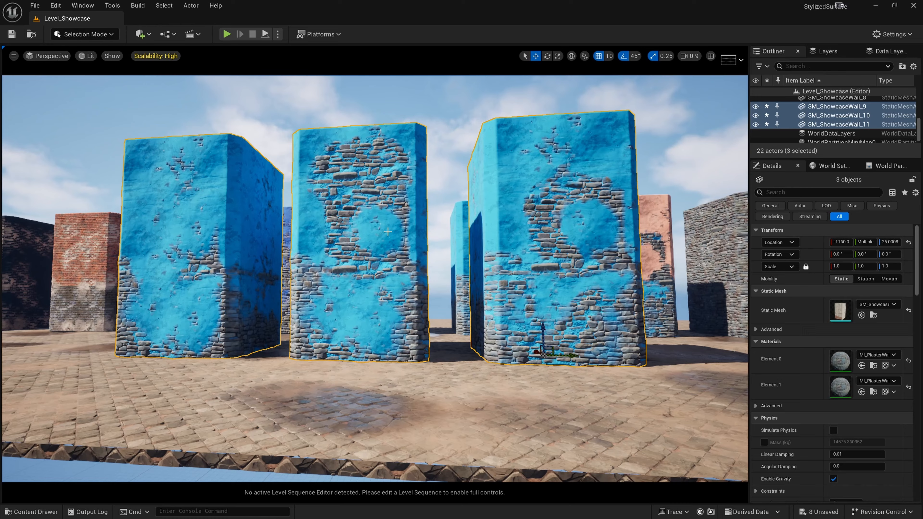
{"action": "left_click", "coordinate": [354, 247]}
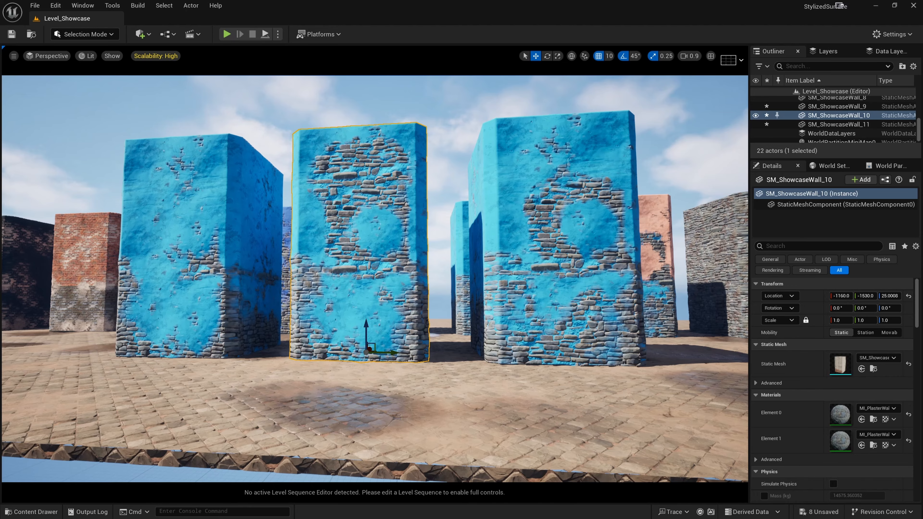
{"action": "key", "text": "ctrl+s"}
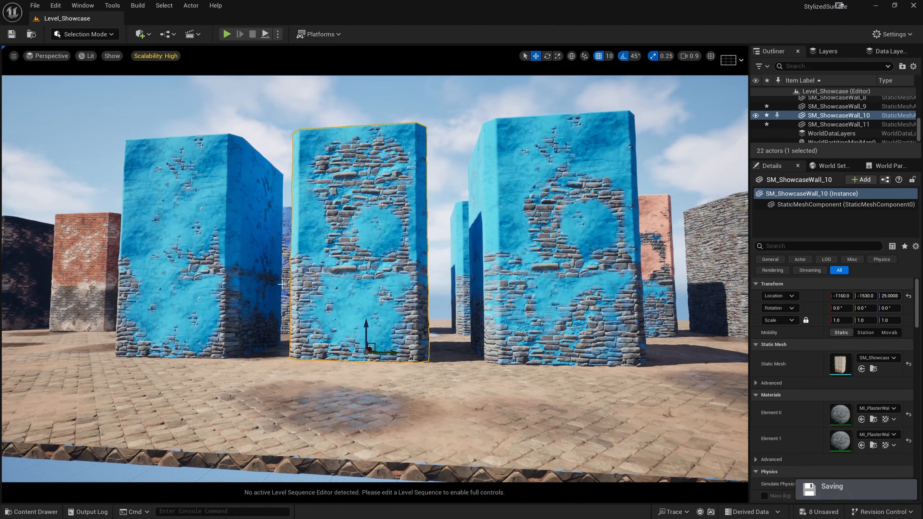